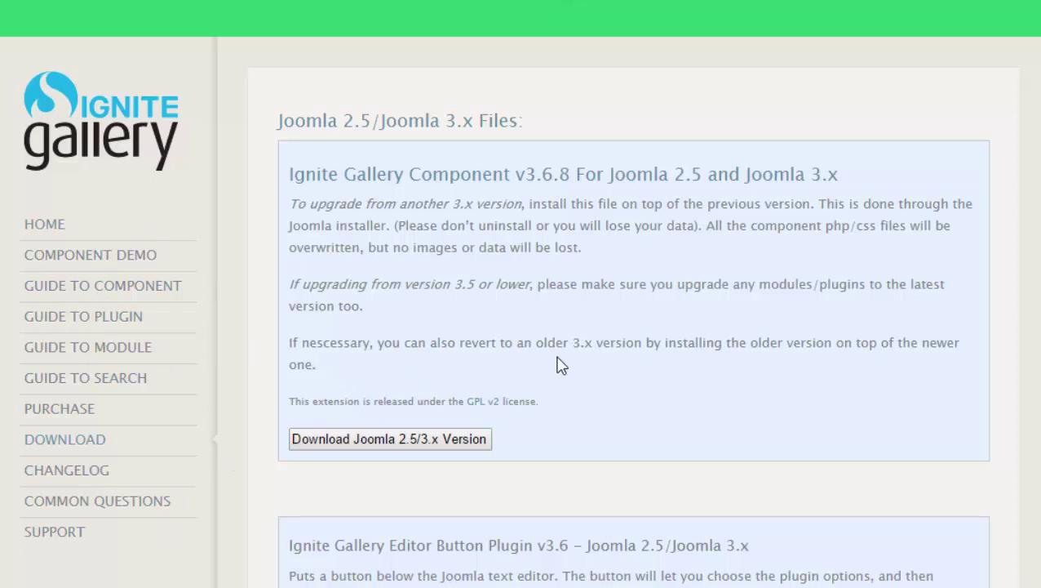
Review the Ignite Gallery component, editor button plugin, content plugin and module downloads for Joomla 2.5/3.x
scroll(562, 367, down, 5)
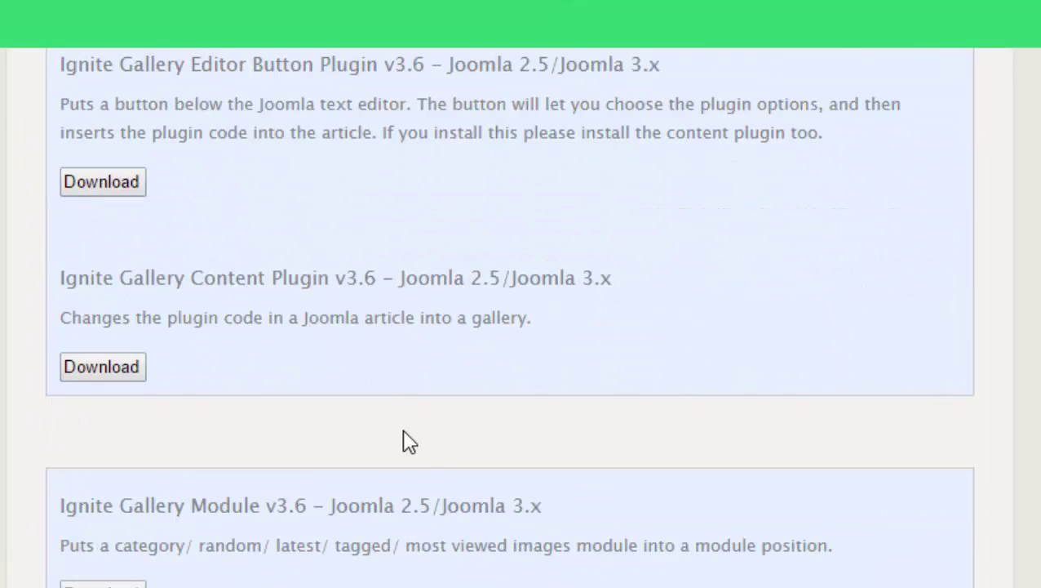
scroll(242, 473, down, 3)
scroll(306, 502, up, 6)
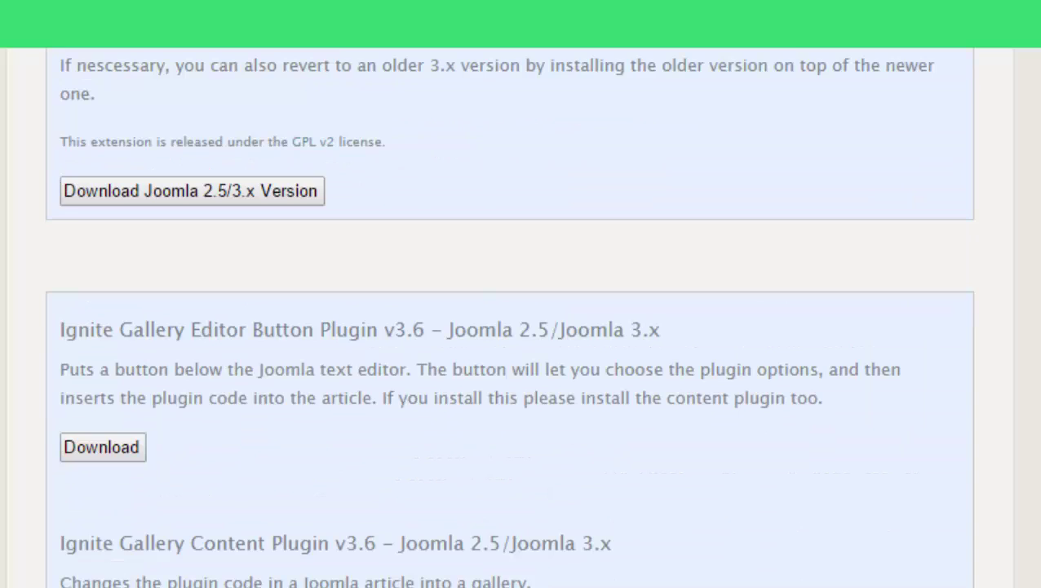
scroll(306, 502, up, 3)
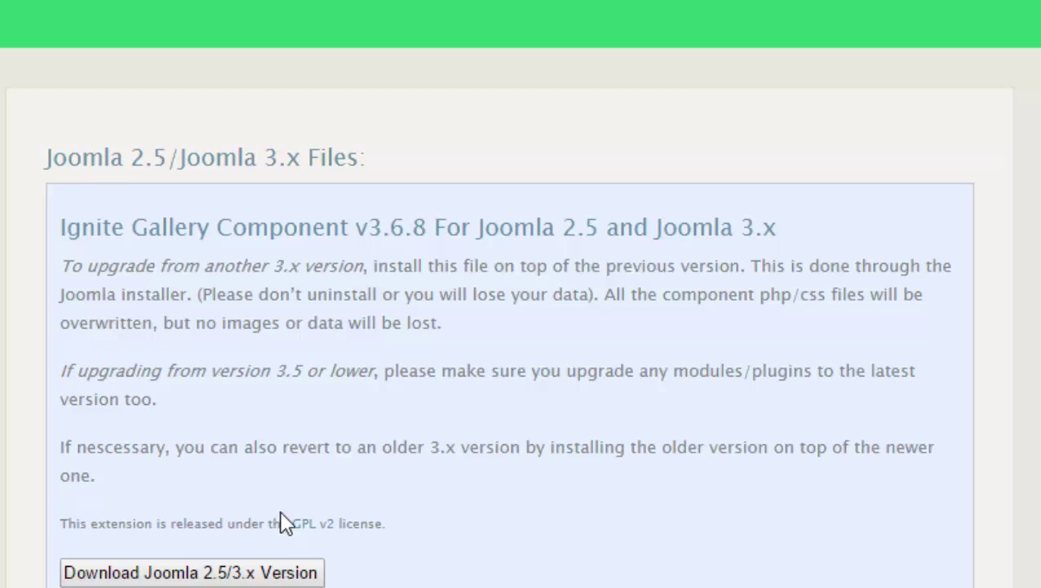
click(172, 563)
scroll(172, 563, down, 3)
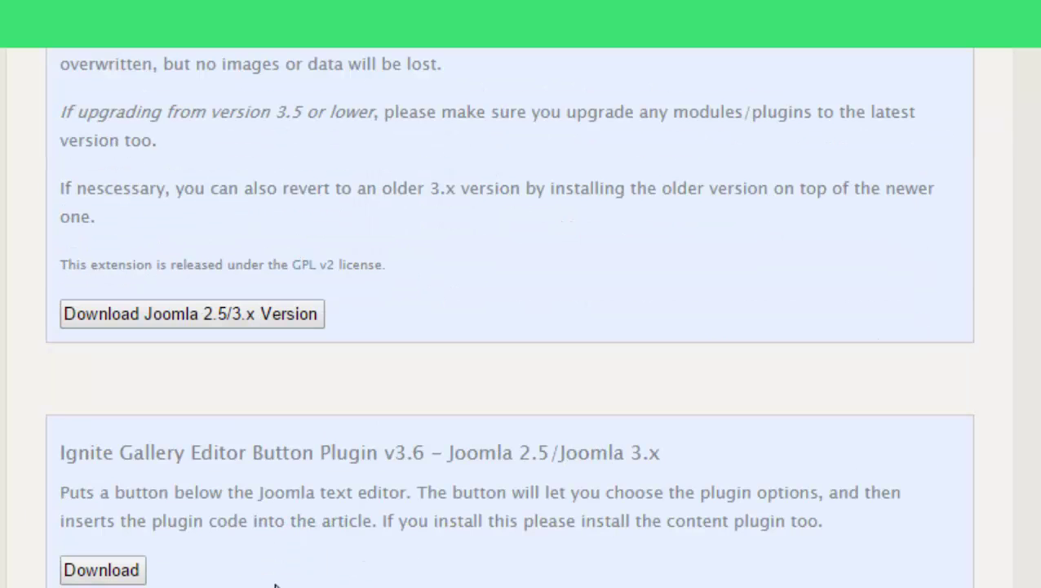
scroll(273, 575, down, 1)
scroll(386, 571, down, 1)
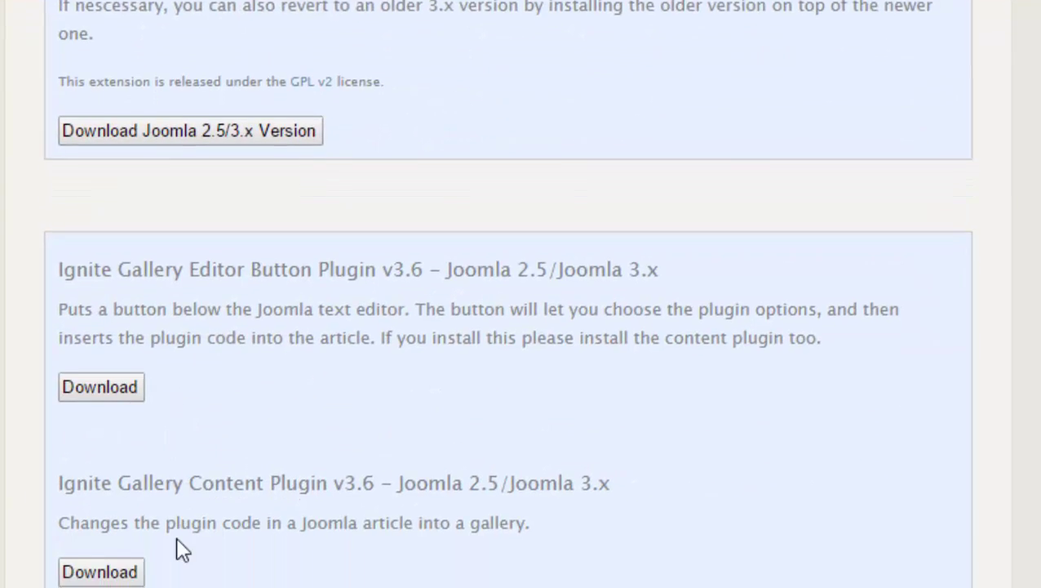
scroll(176, 506, down, 2)
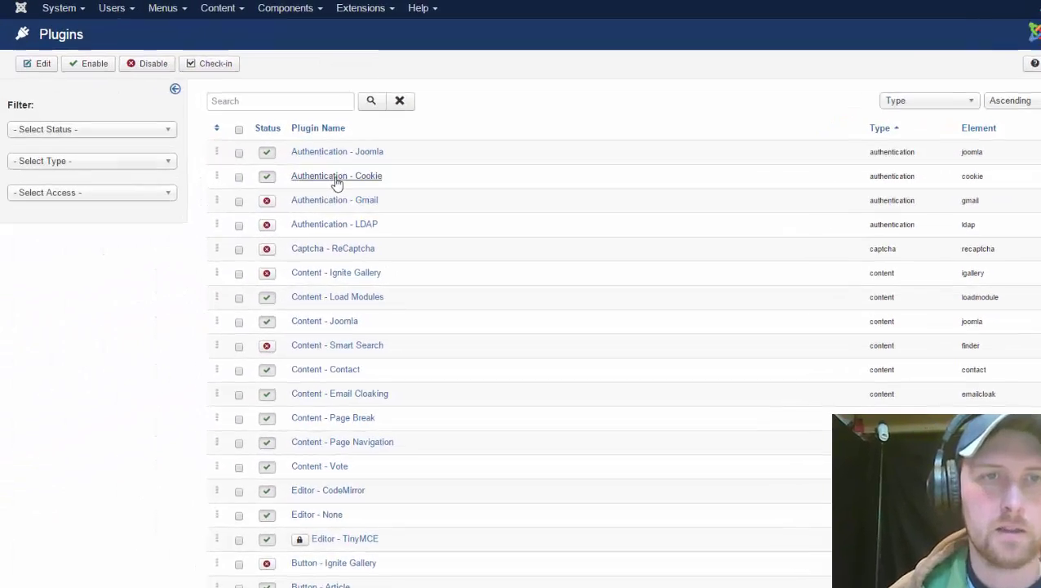
Enable the Content - Ignite Gallery and Button - Ignite Gallery plugins in the Joomla plugin manager
click(373, 10)
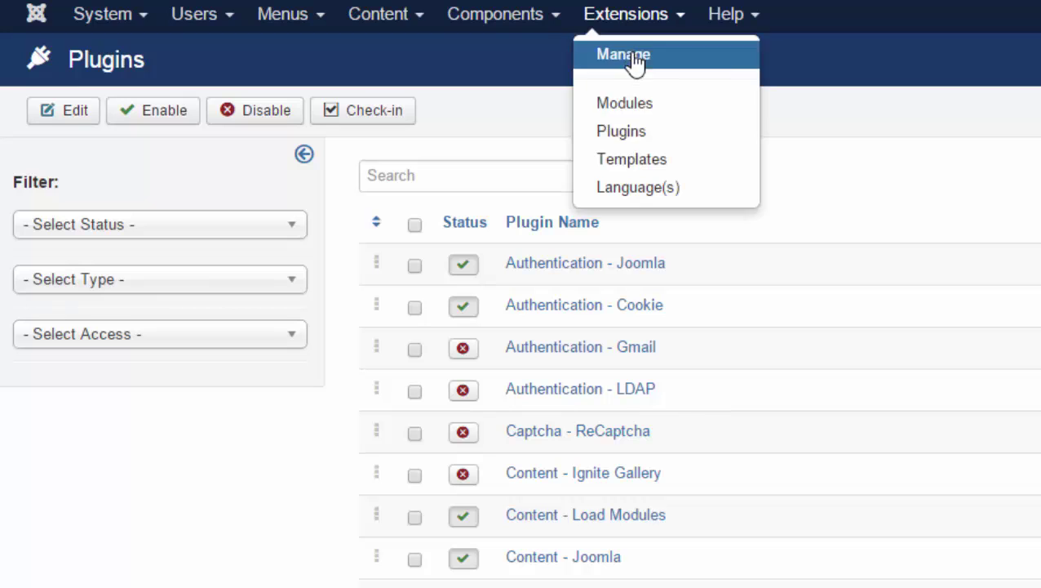
click(635, 135)
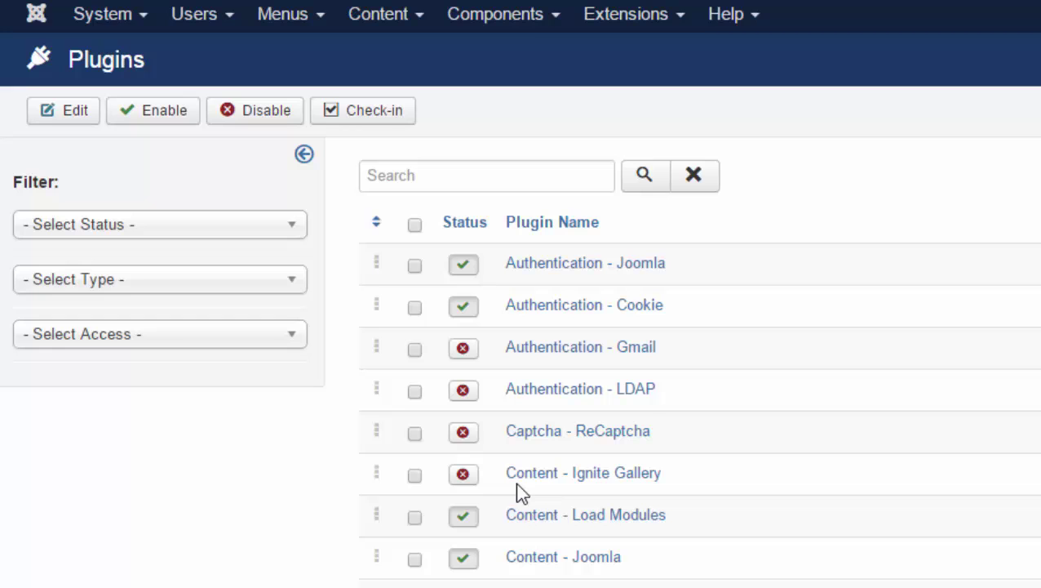
click(469, 477)
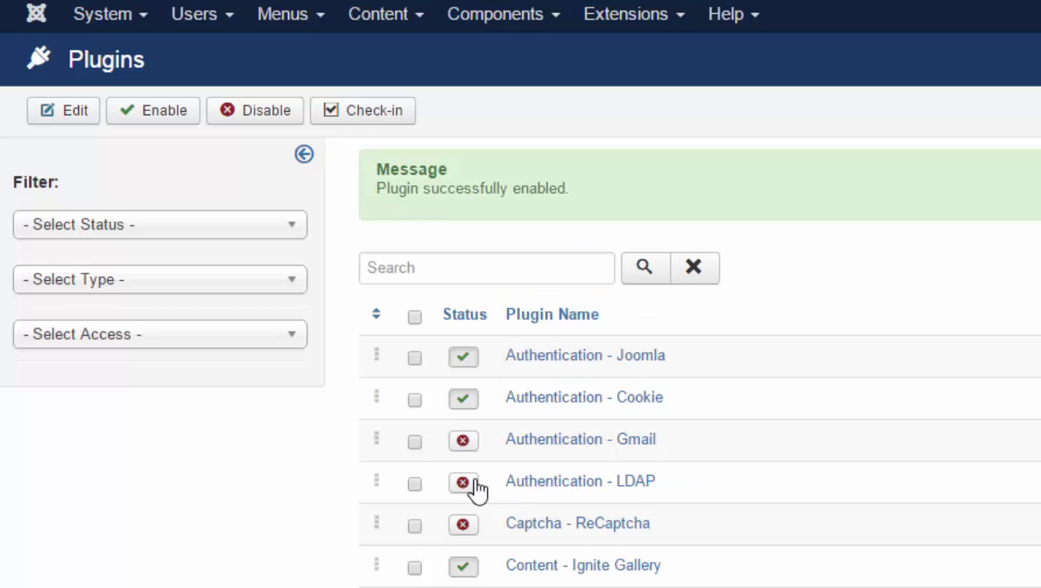
scroll(523, 367, down, 3)
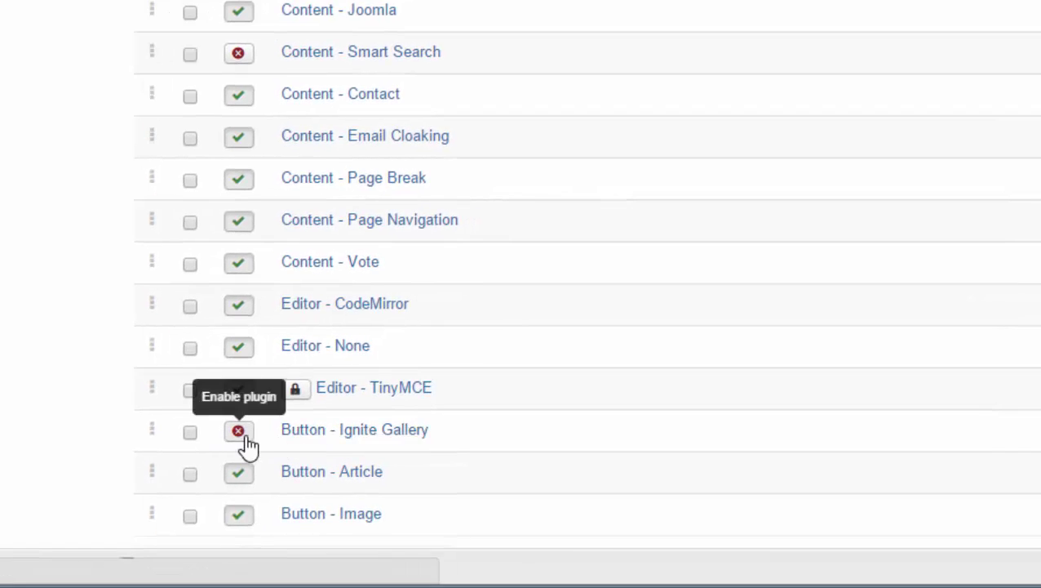
click(248, 439)
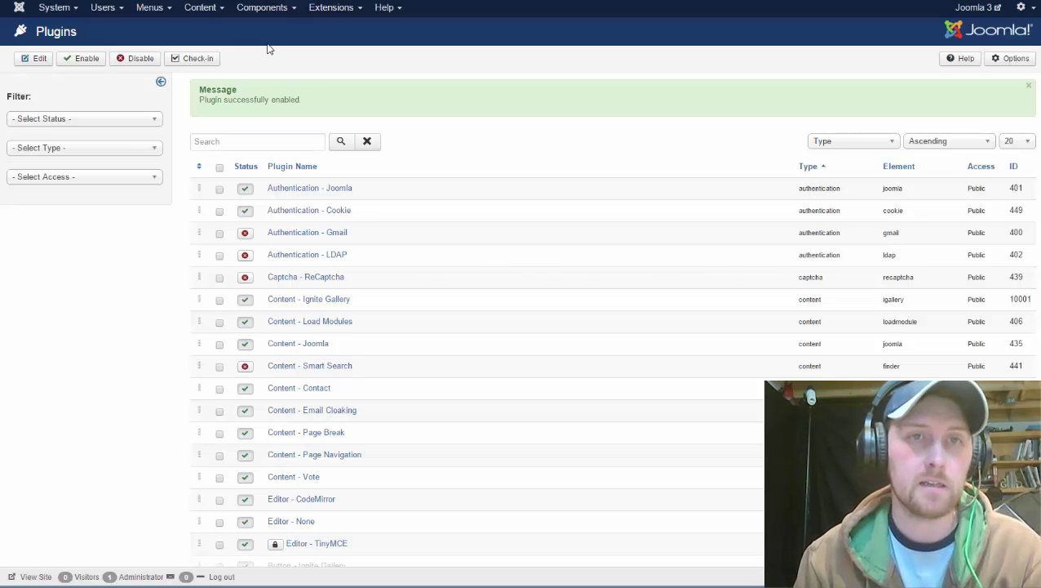
Open the Ignite Gallery component and look through its profiles, images and categories
click(247, 7)
click(267, 58)
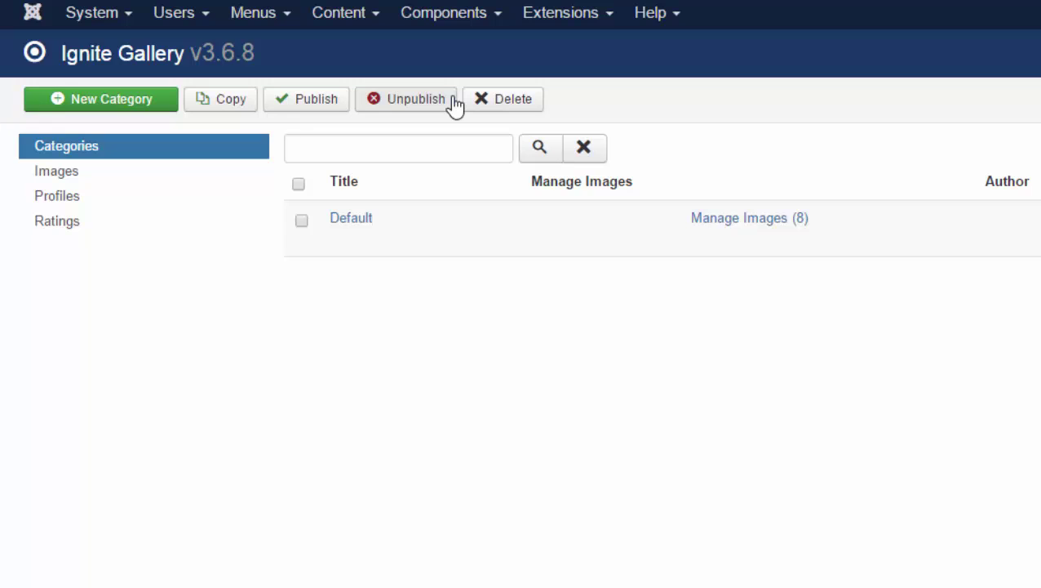
click(102, 209)
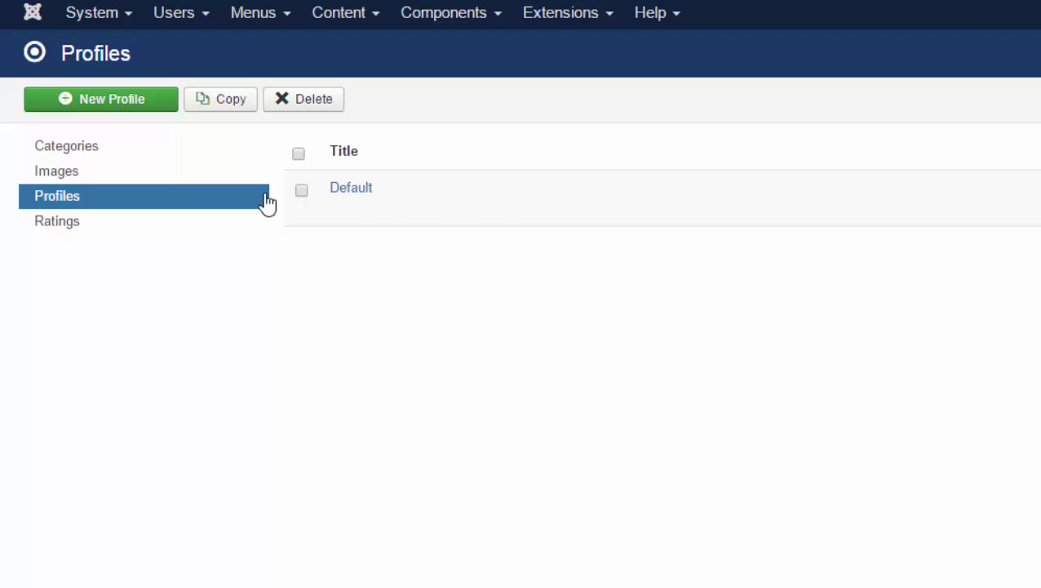
click(121, 176)
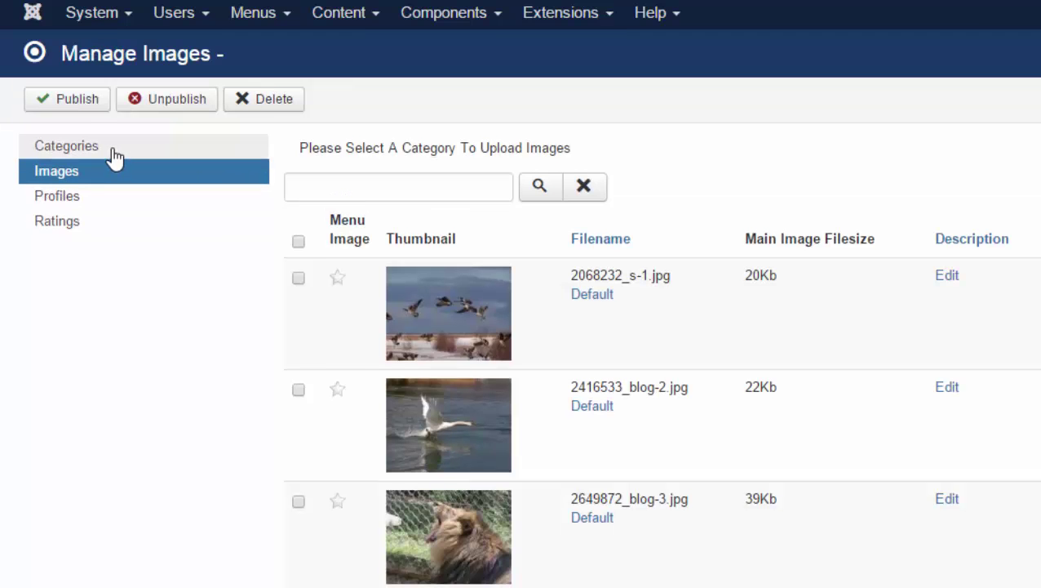
click(111, 147)
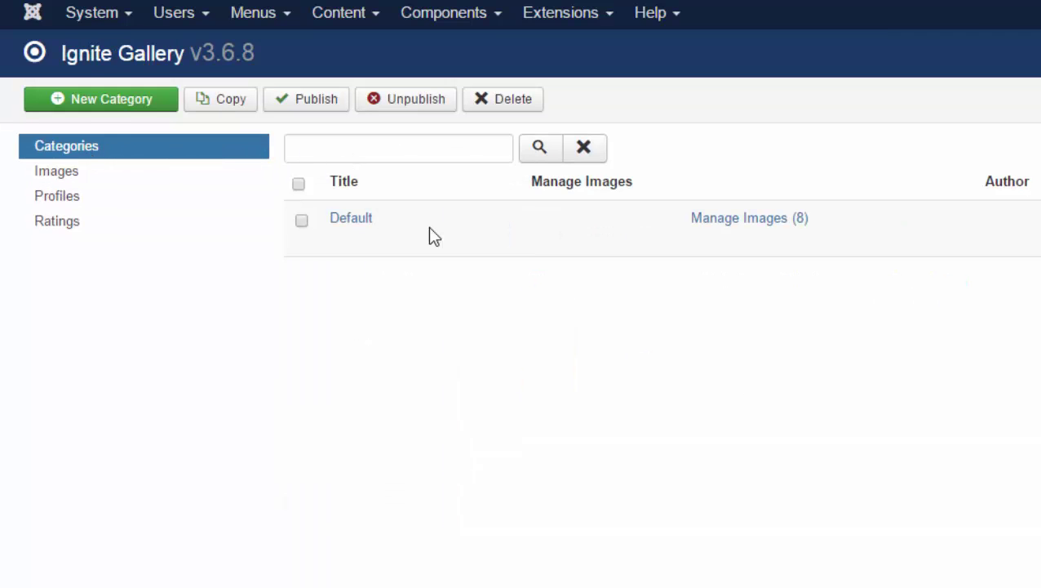
Filter the gallery images by the Default category to view its upload area, and return to the category list
click(169, 175)
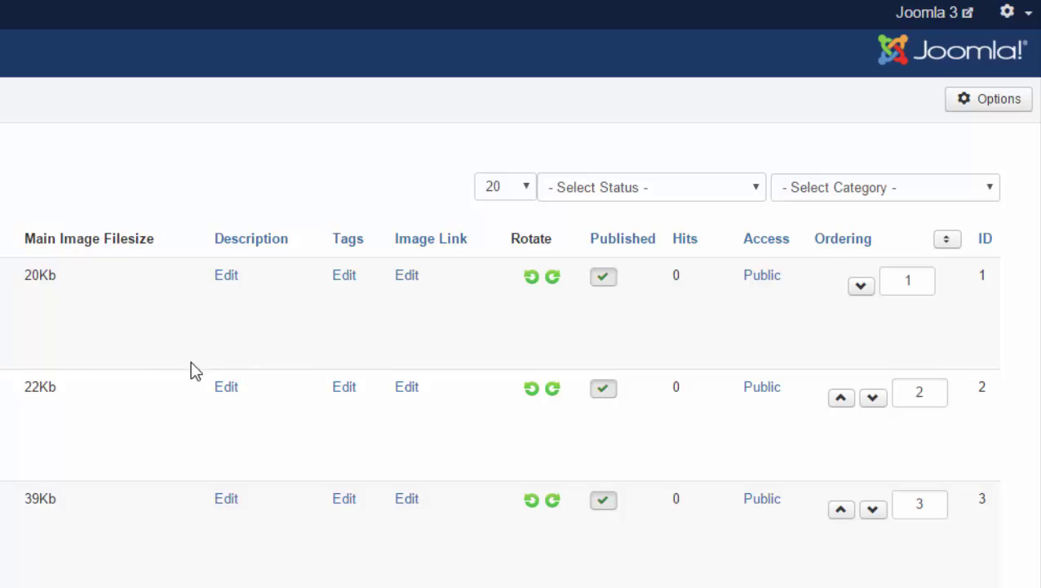
click(855, 200)
click(809, 227)
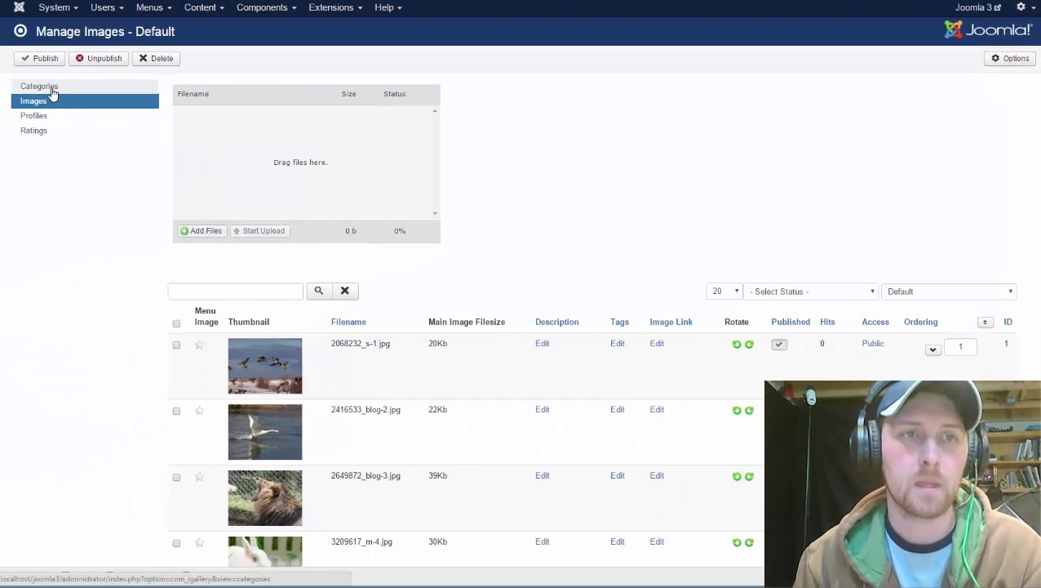
click(52, 93)
Open the article list and check the site's front page for the article that holds the embedded video
click(200, 7)
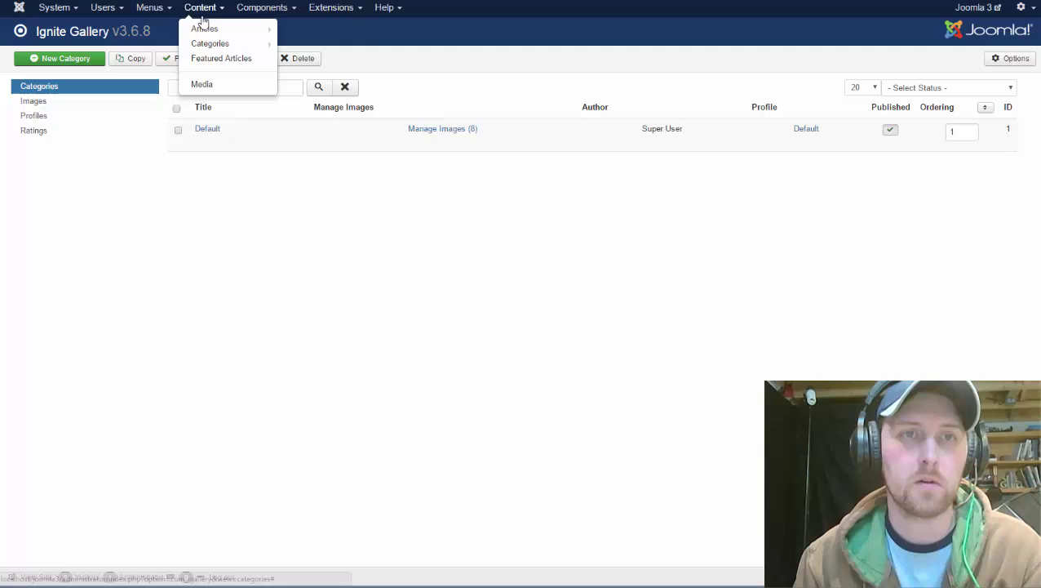
click(203, 27)
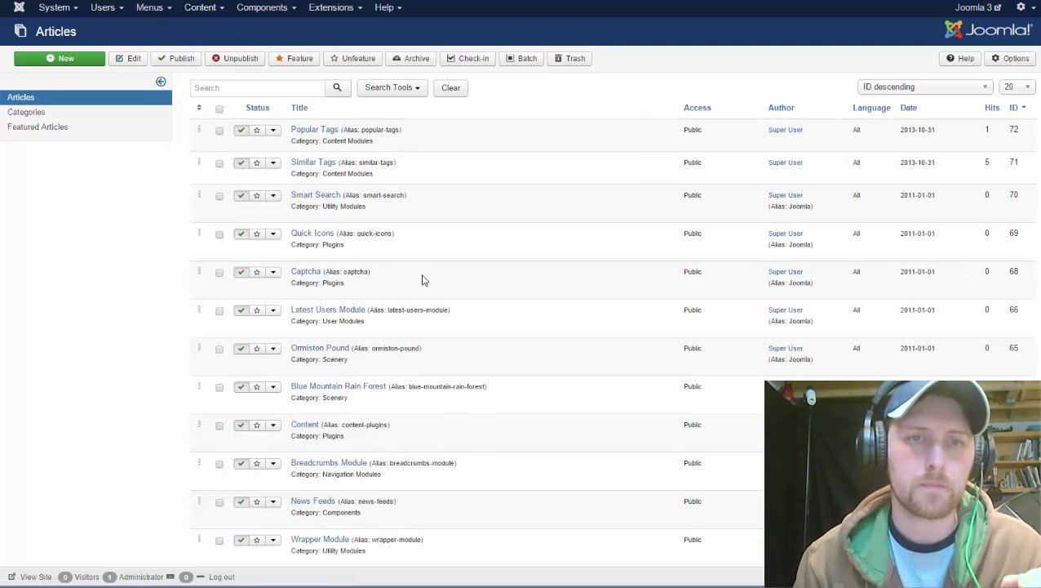
scroll(423, 280, down, 3)
scroll(402, 237, up, 3)
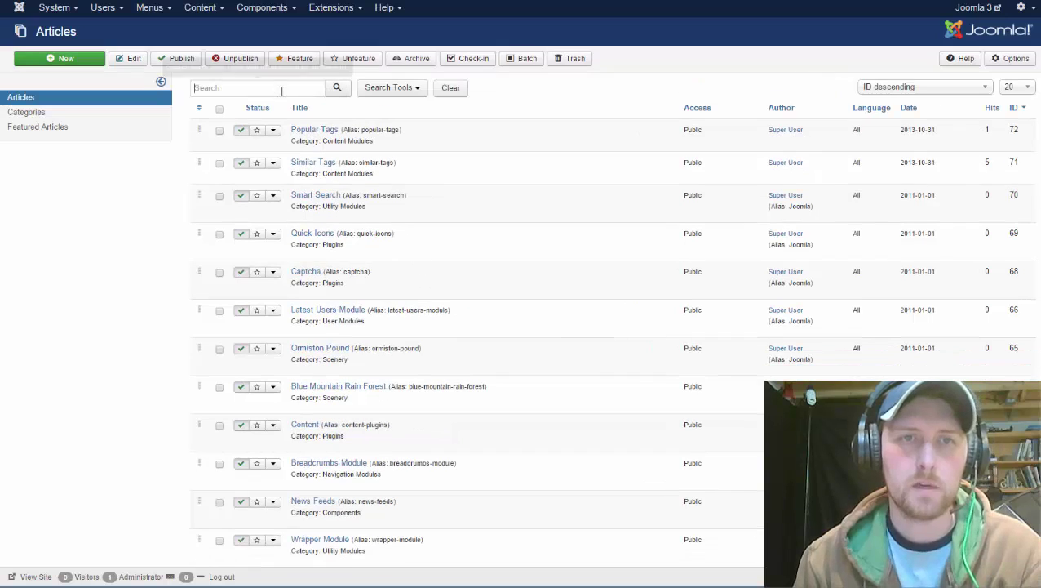
click(412, 2)
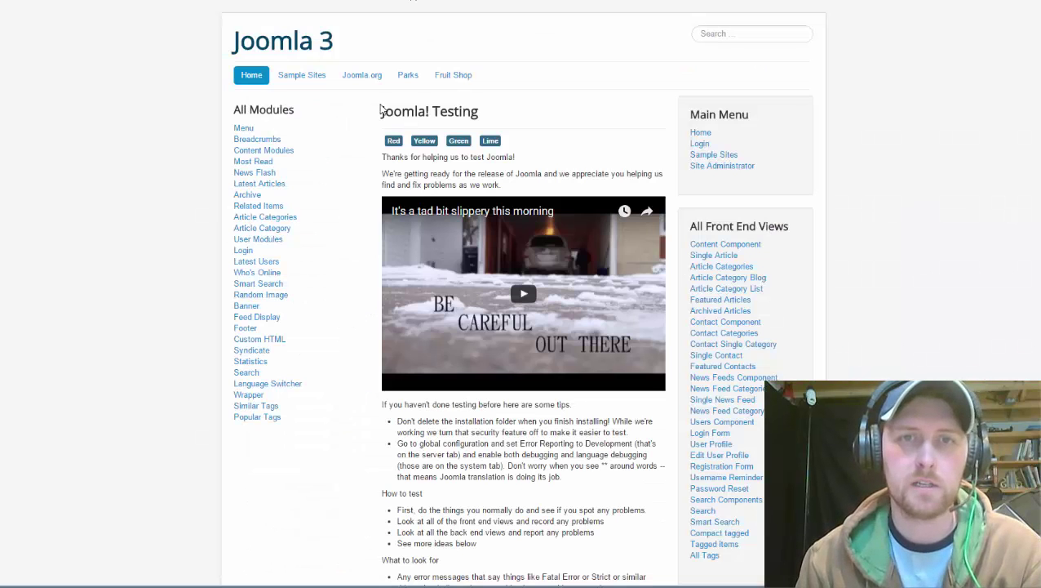
click(412, 2)
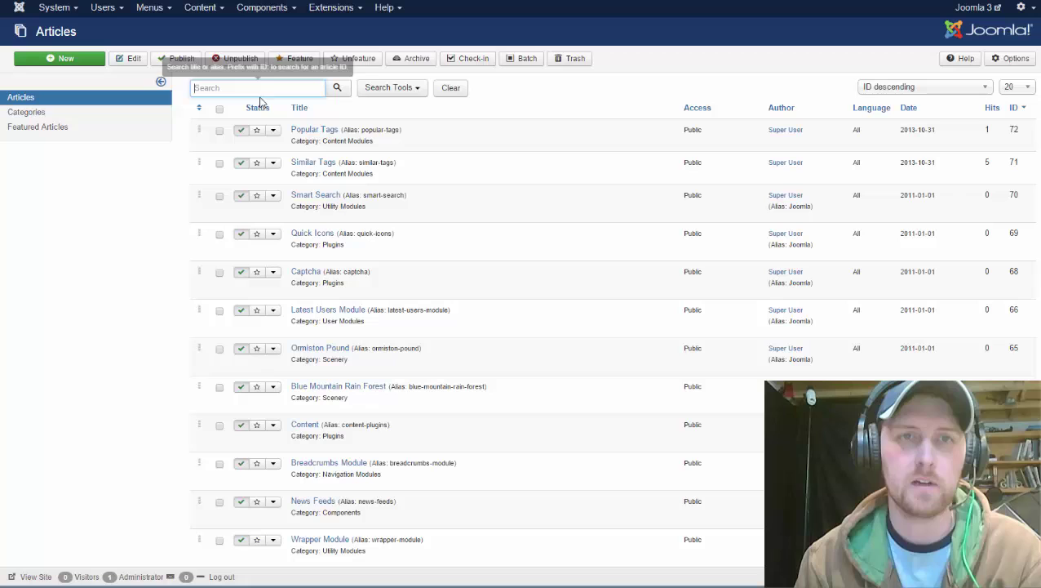
Search the article list for "joomla"
click(266, 88)
text(joomla)
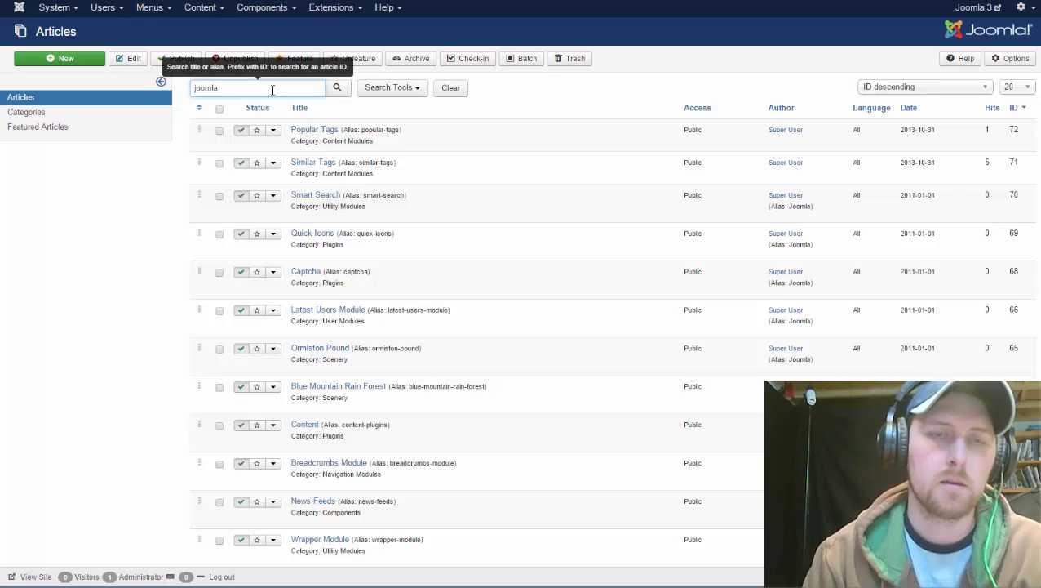
key(Return)
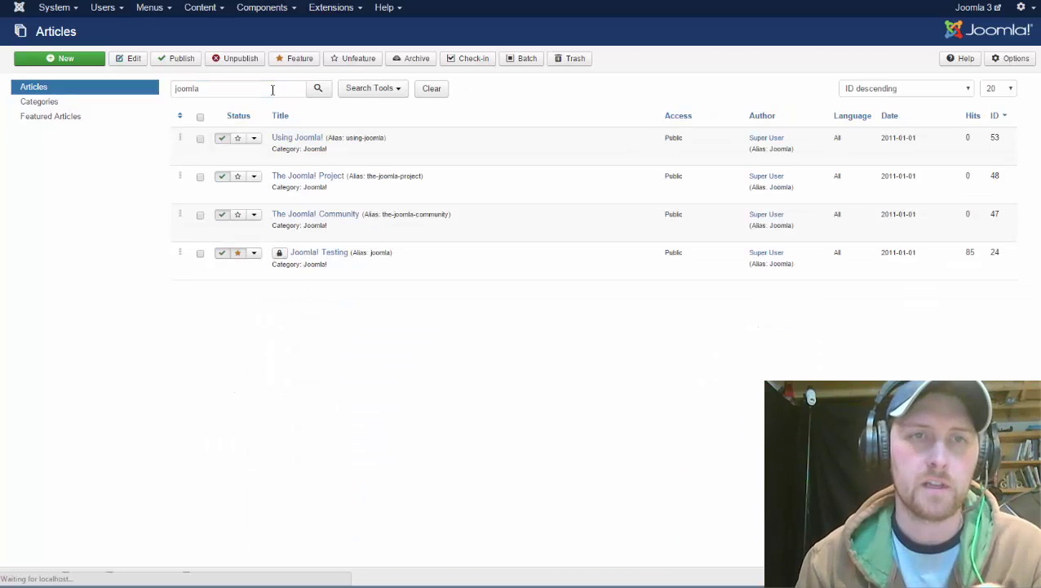
Open the Joomla! Testing article for editing and delete its embedded video
click(346, 246)
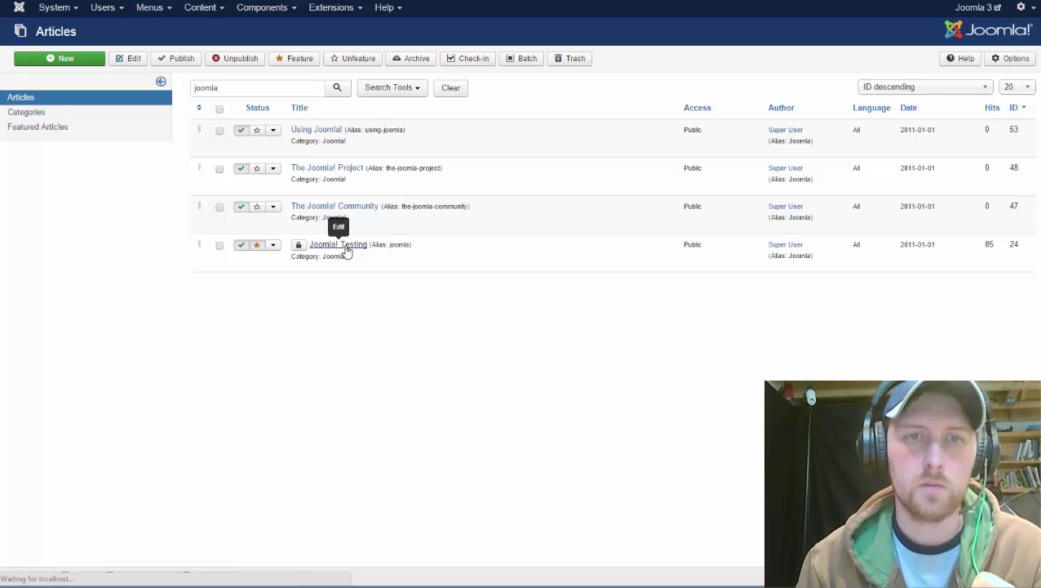
click(228, 310)
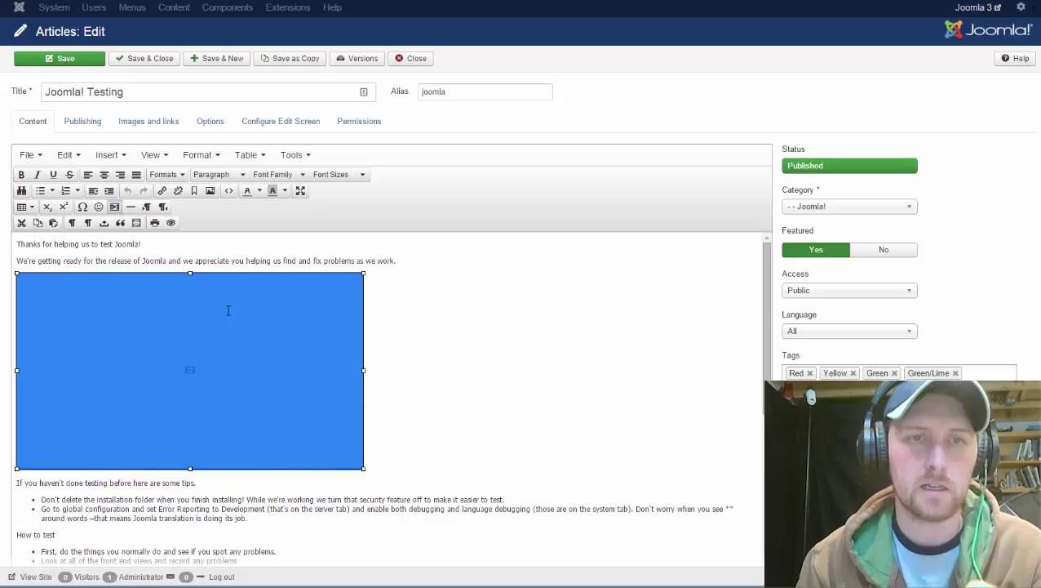
key(Delete)
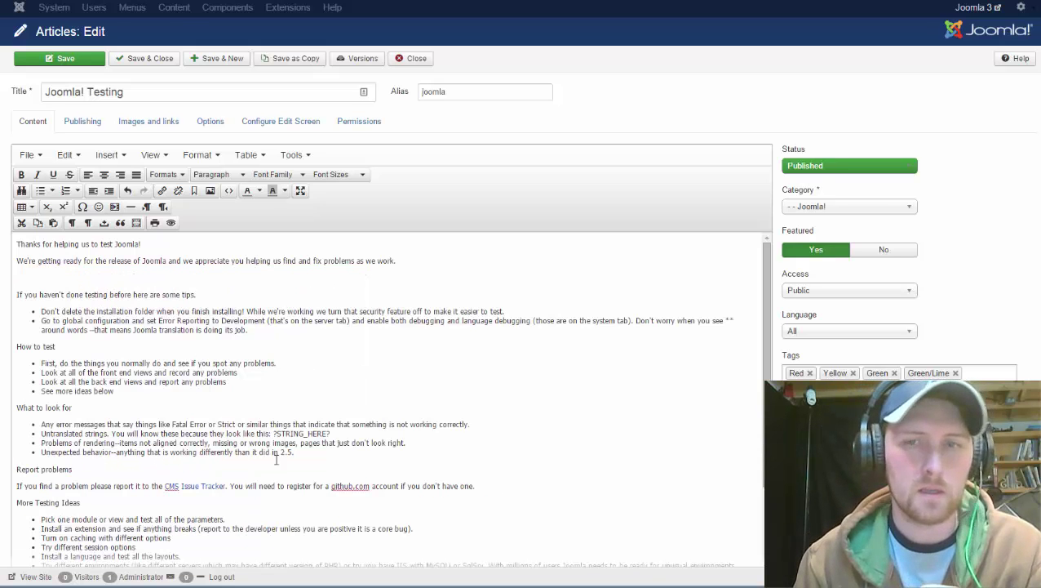
Open the gallery insertion options for the article and set the type to Random Images with the Default category
scroll(384, 327, down, 1)
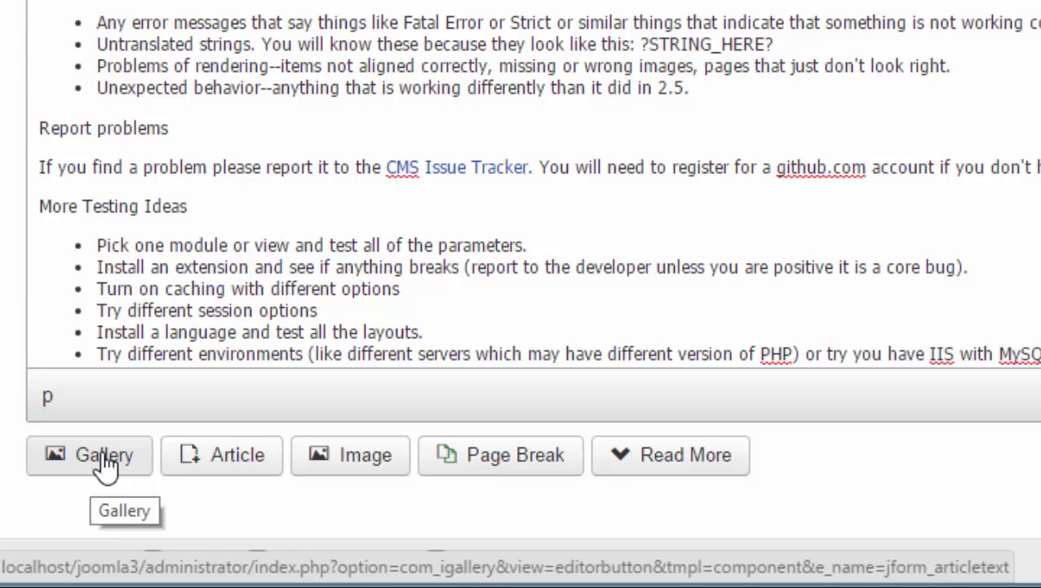
click(104, 457)
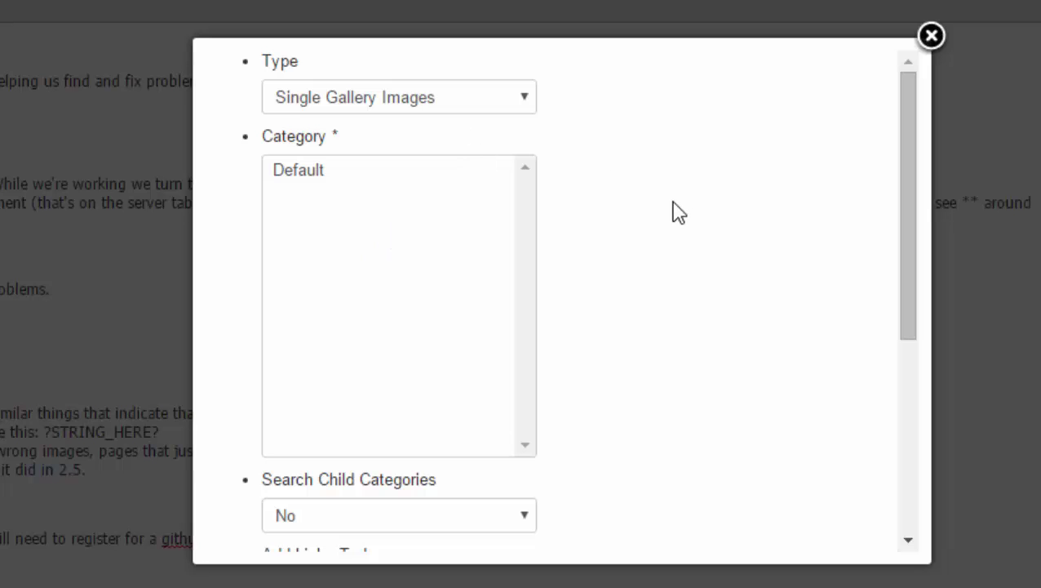
scroll(642, 304, down, 4)
scroll(641, 304, up, 4)
click(453, 101)
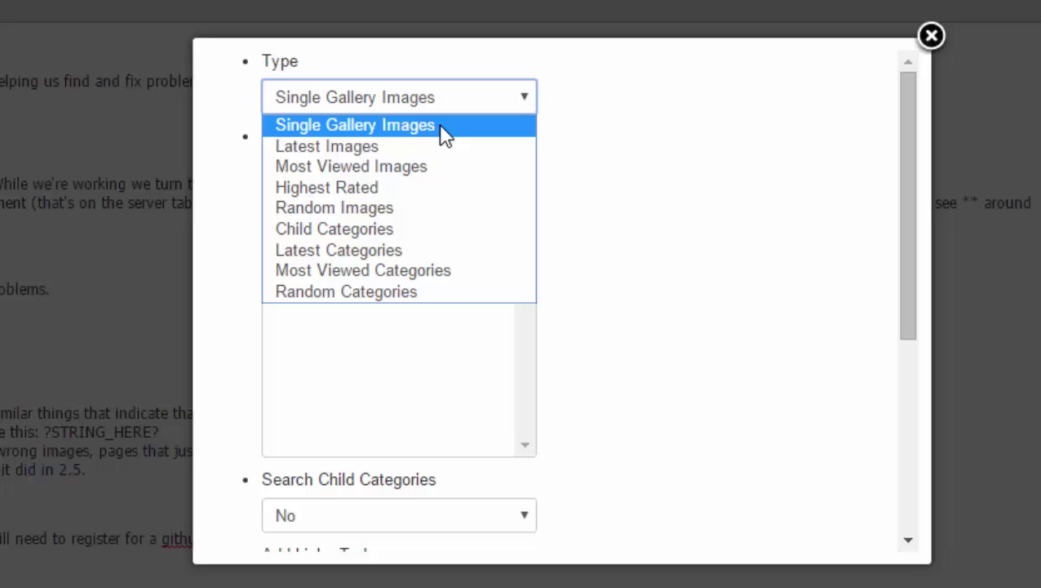
click(417, 210)
click(311, 173)
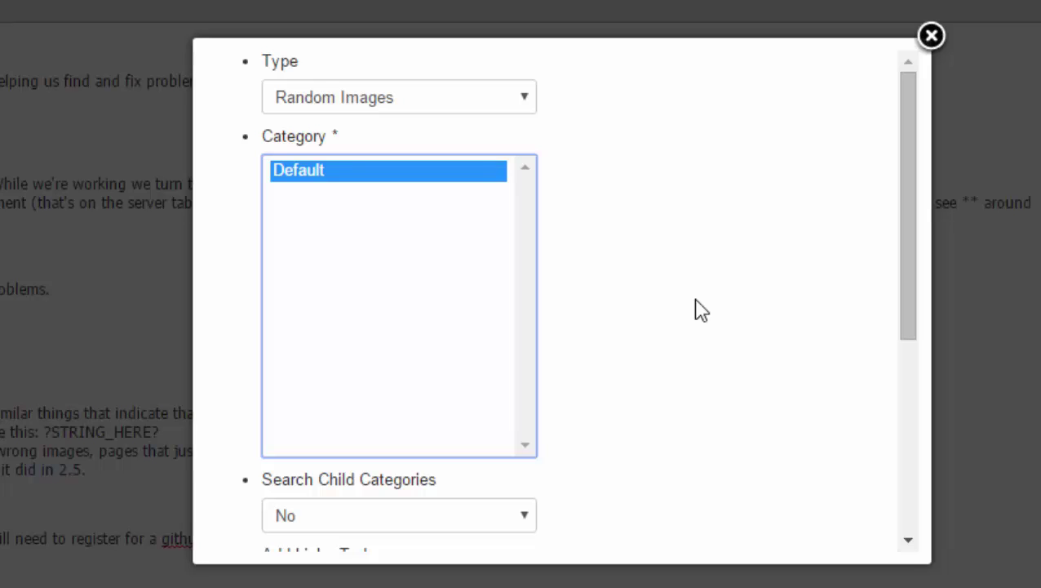
Review the remaining gallery options, keep the Default profile, and insert the gallery tag into the article
scroll(700, 310, down, 3)
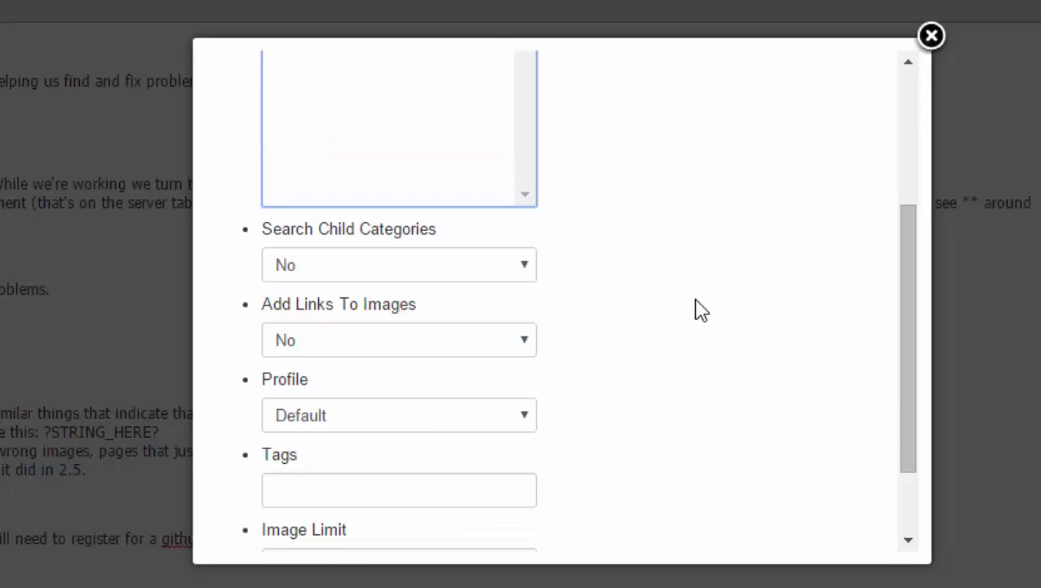
scroll(699, 310, down, 2)
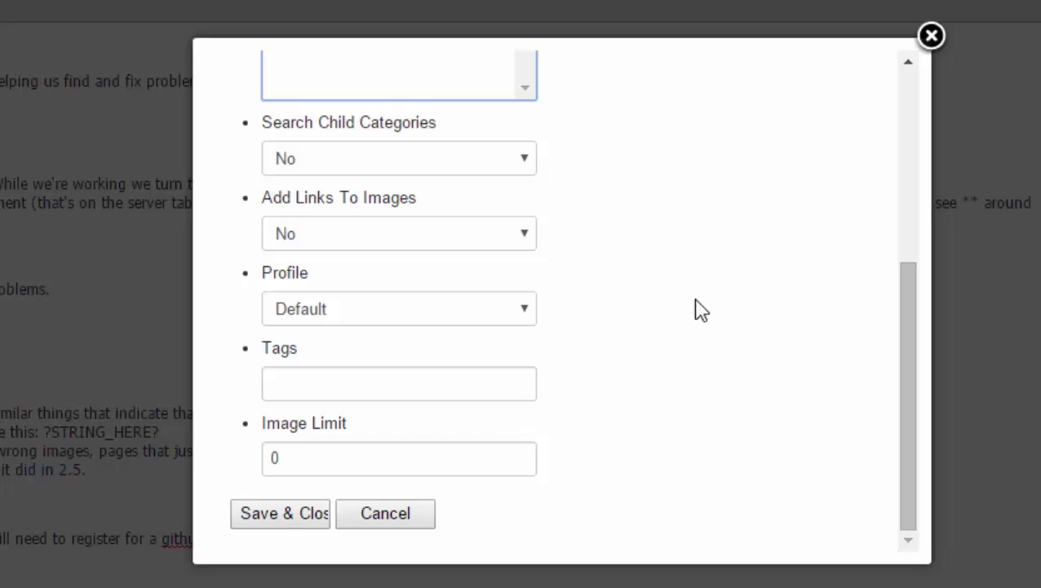
scroll(514, 208, up, 3)
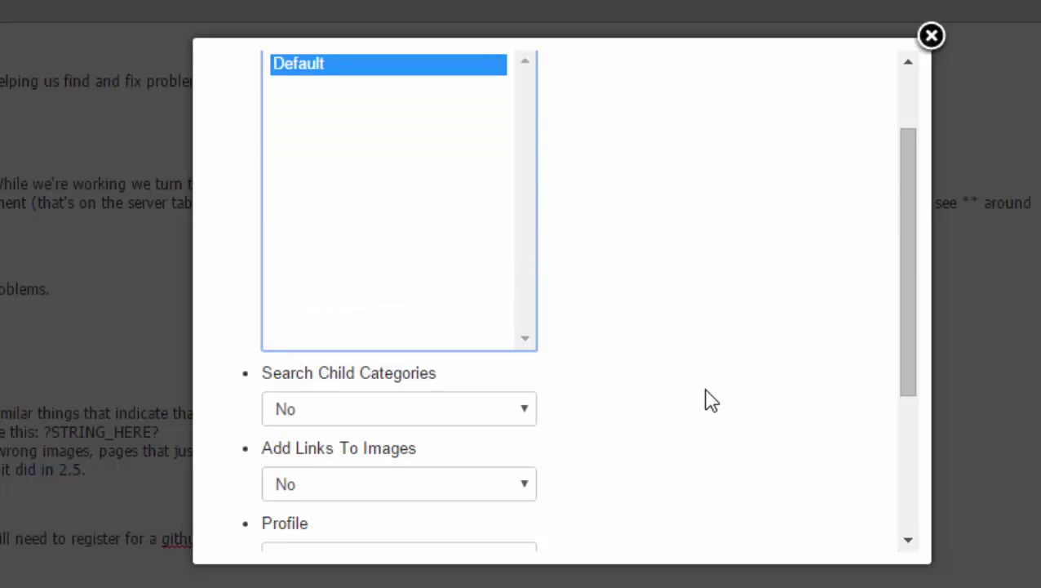
scroll(701, 394, down, 3)
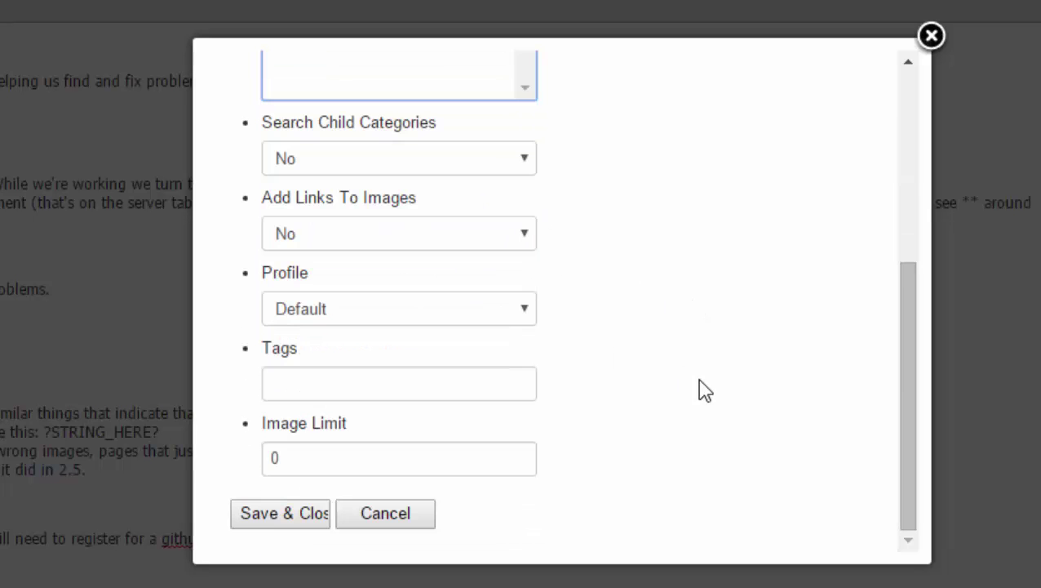
click(386, 316)
click(362, 335)
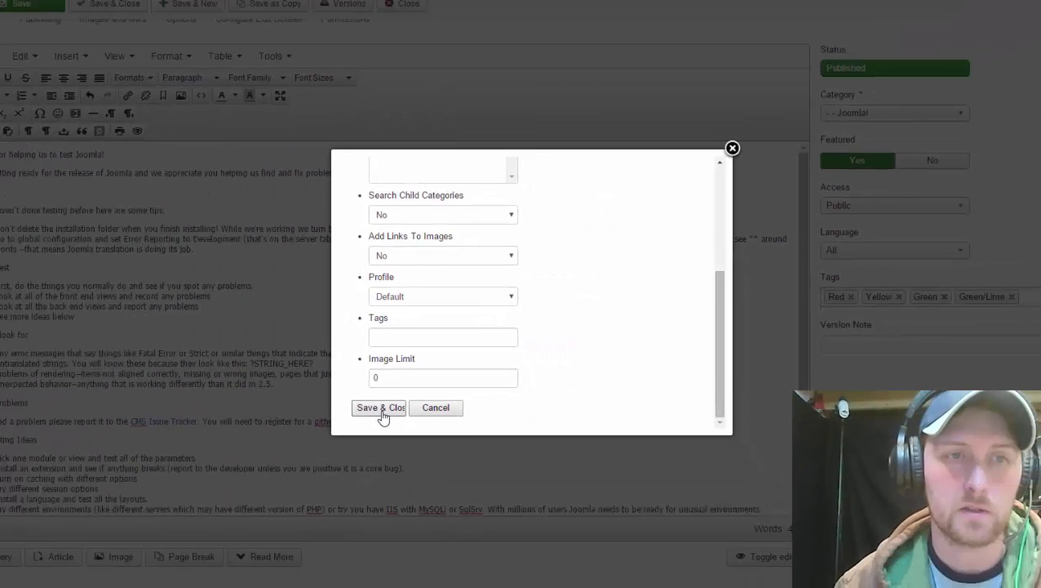
click(381, 408)
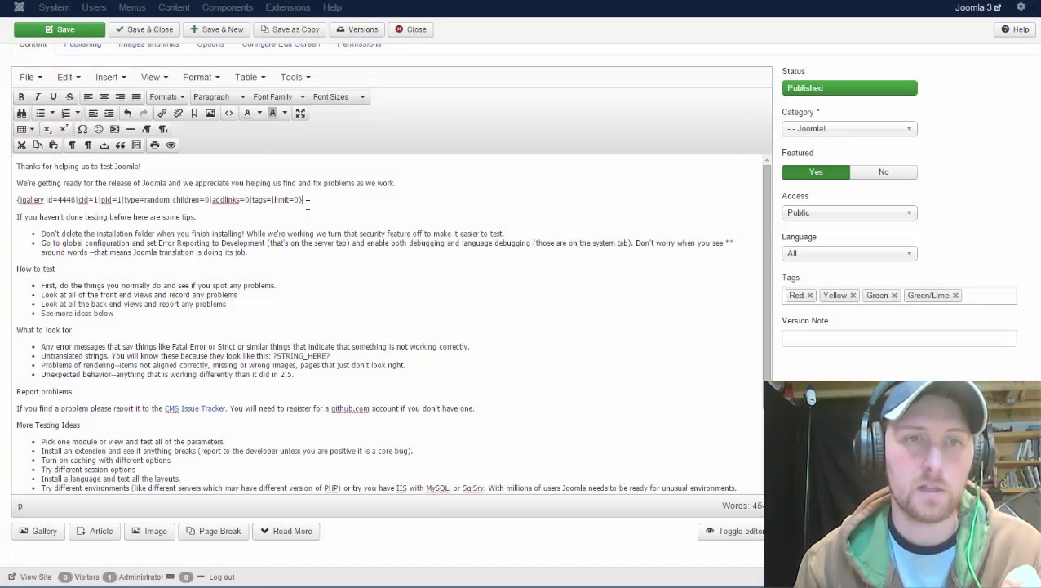
Save the Joomla! Testing article with its gallery tag, and close it after checking the gallery on the site's front page
mouse_move(18, 217)
mouse_down()
mouse_move(82, 217)
mouse_move(18, 217)
mouse_move(16, 199)
mouse_up()
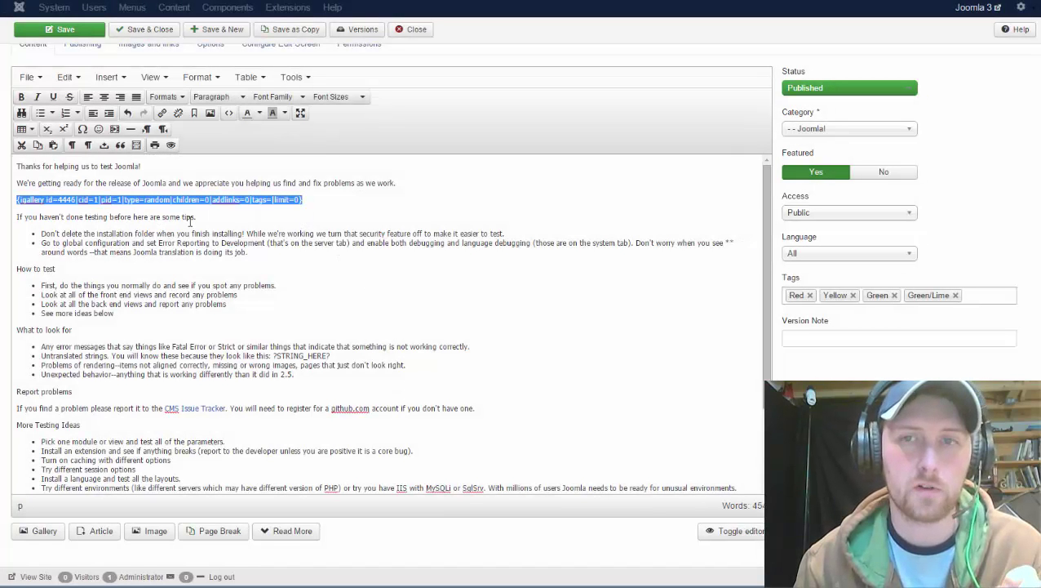
click(162, 216)
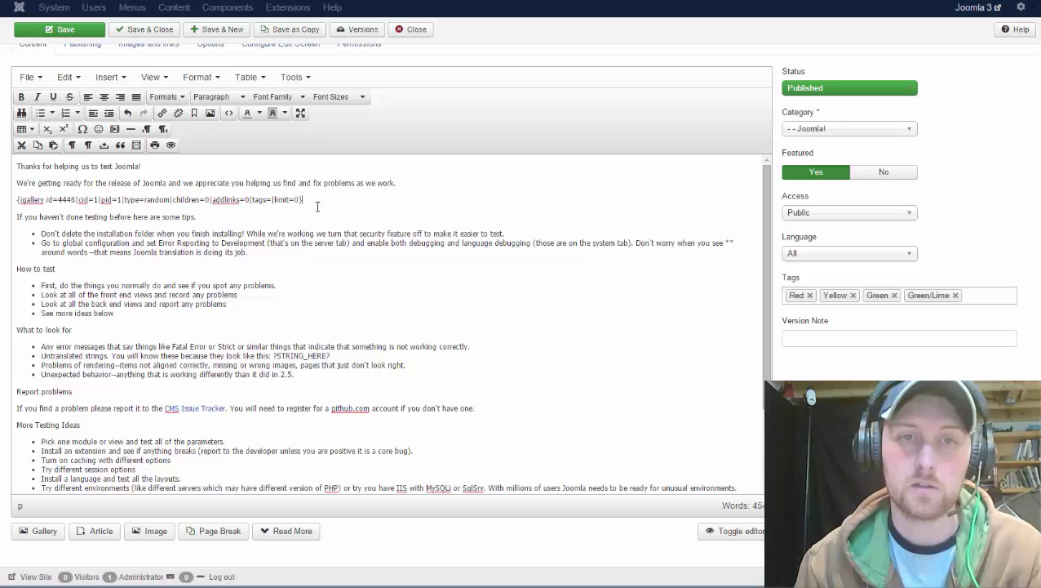
click(78, 30)
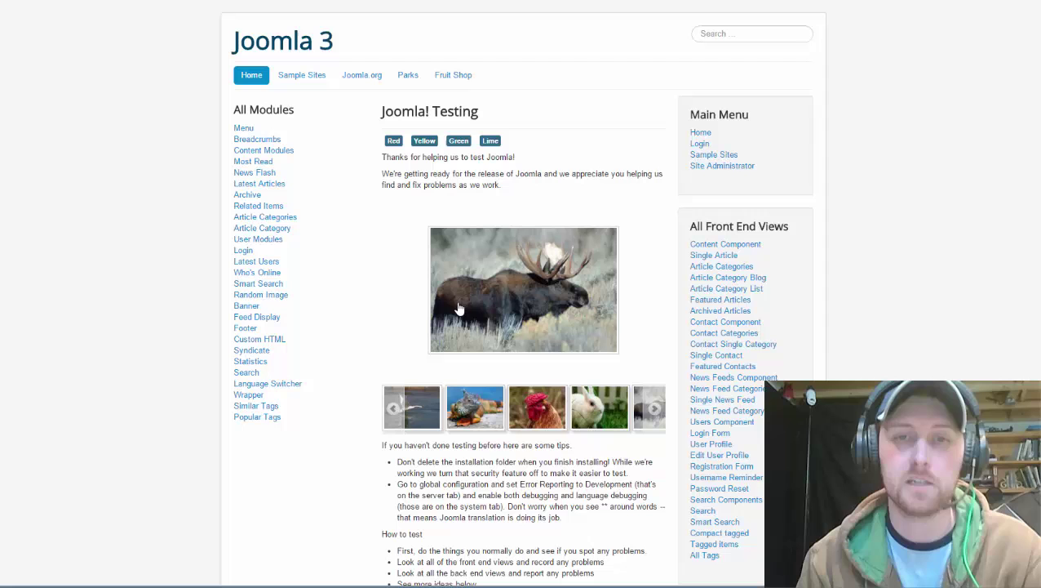
key(ctrl+Tab)
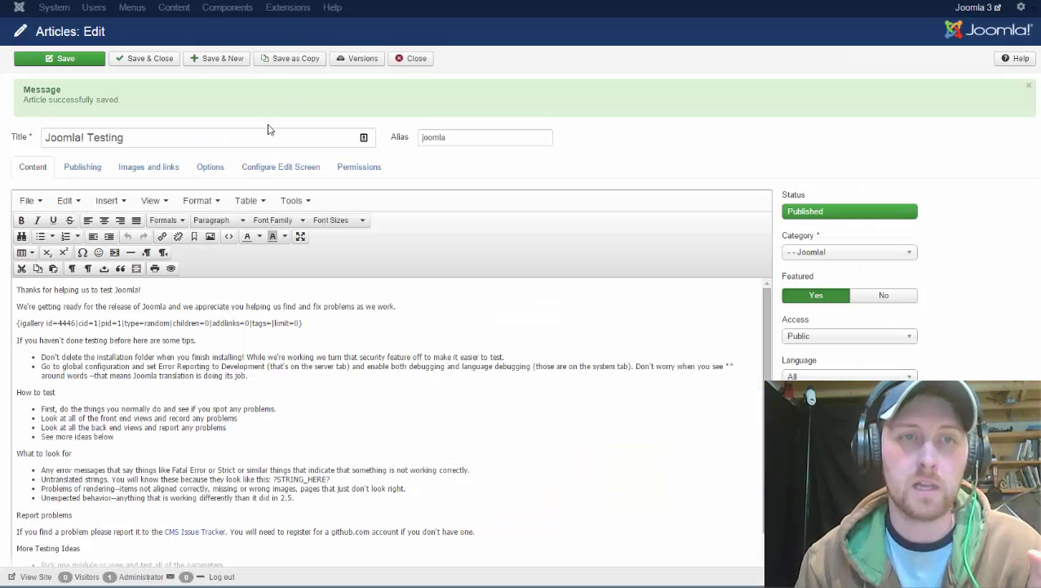
click(415, 59)
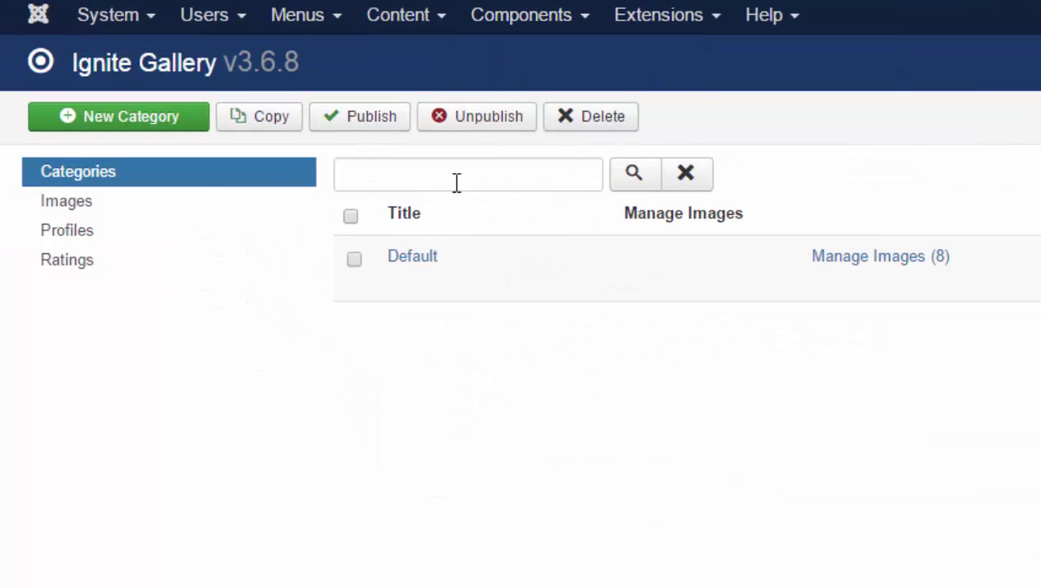
Look through the Default gallery profile's main image, thumbnail, lightbox and permission settings, and return to the site's front page
click(109, 243)
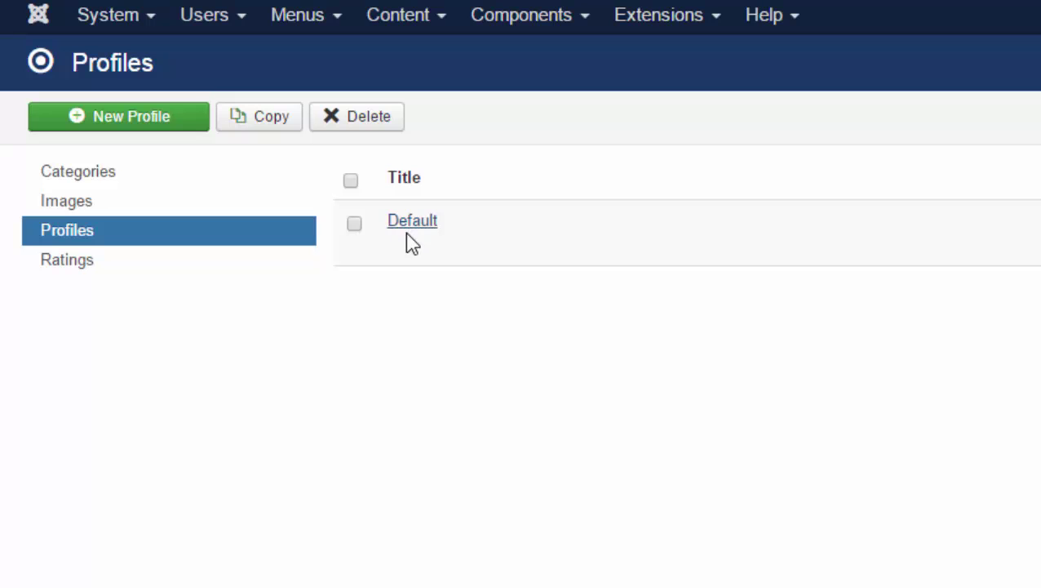
click(410, 223)
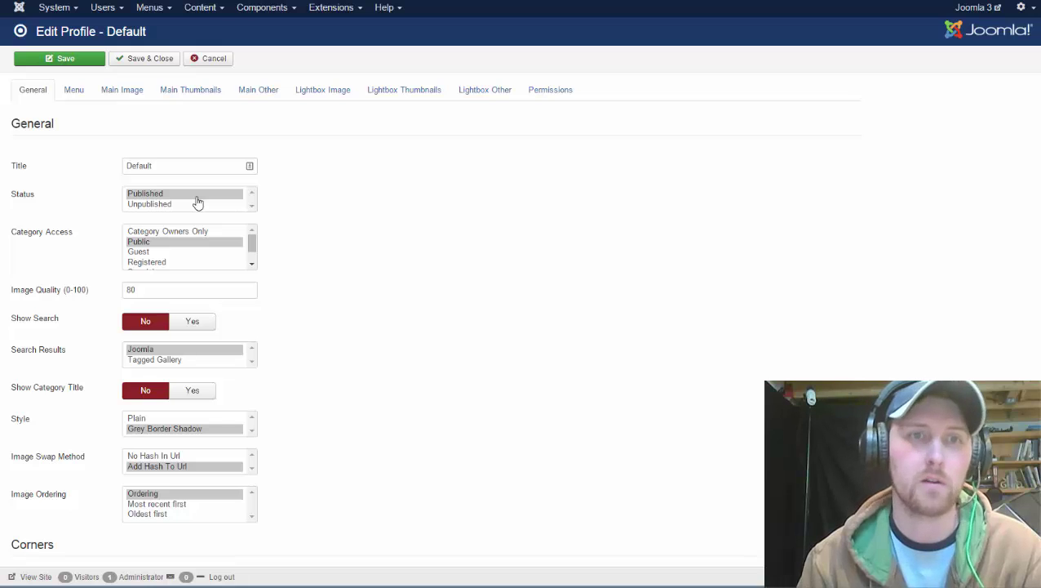
click(135, 96)
click(196, 94)
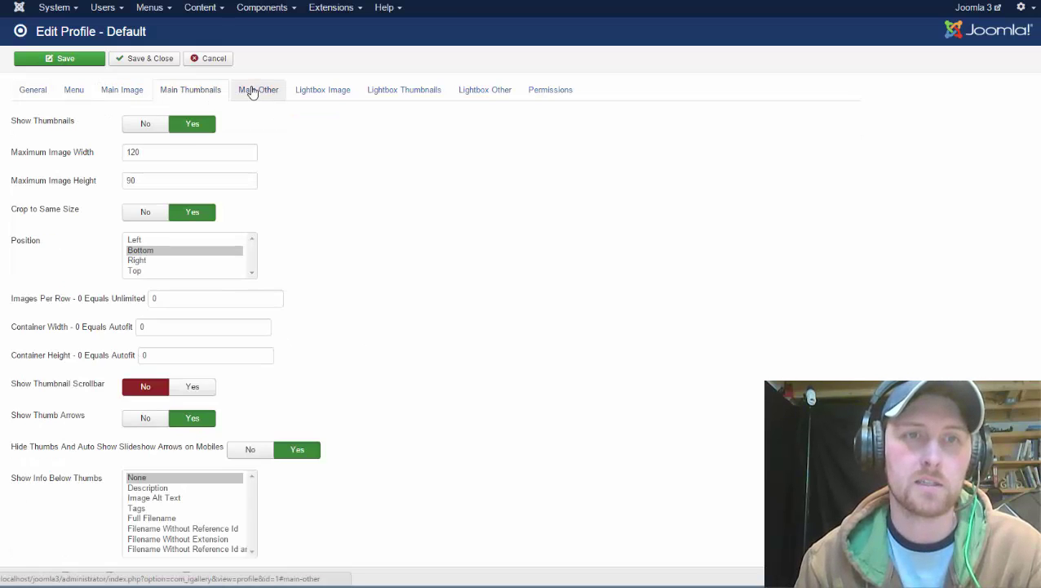
click(253, 93)
click(326, 93)
click(406, 92)
click(485, 91)
click(548, 90)
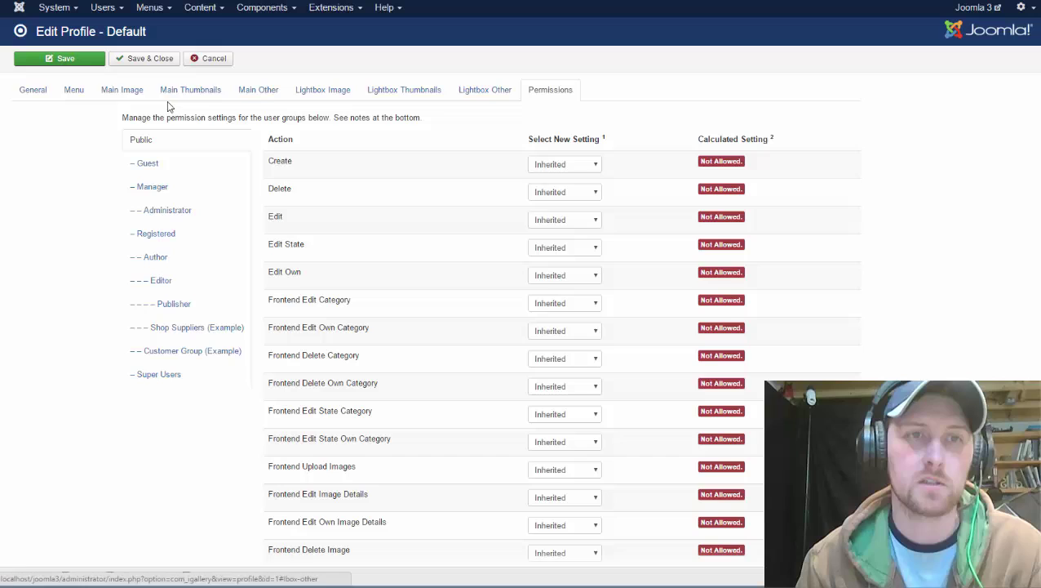
click(37, 92)
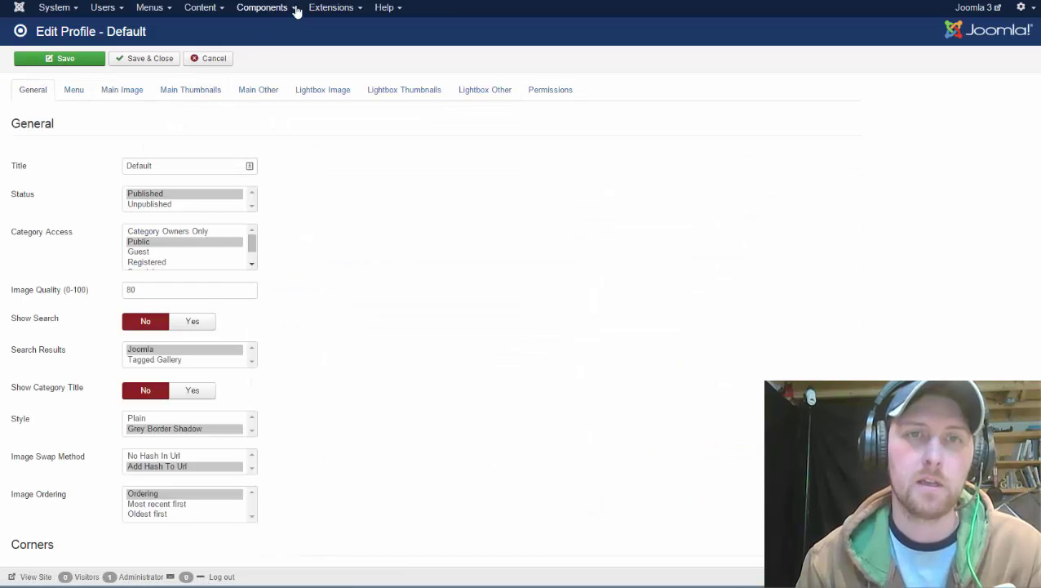
key(ctrl+Tab)
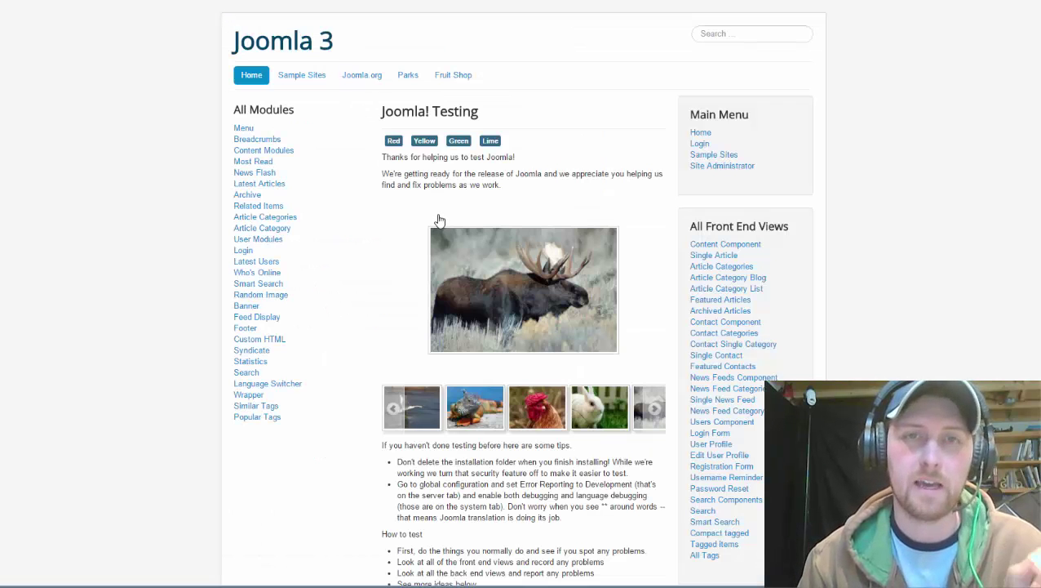